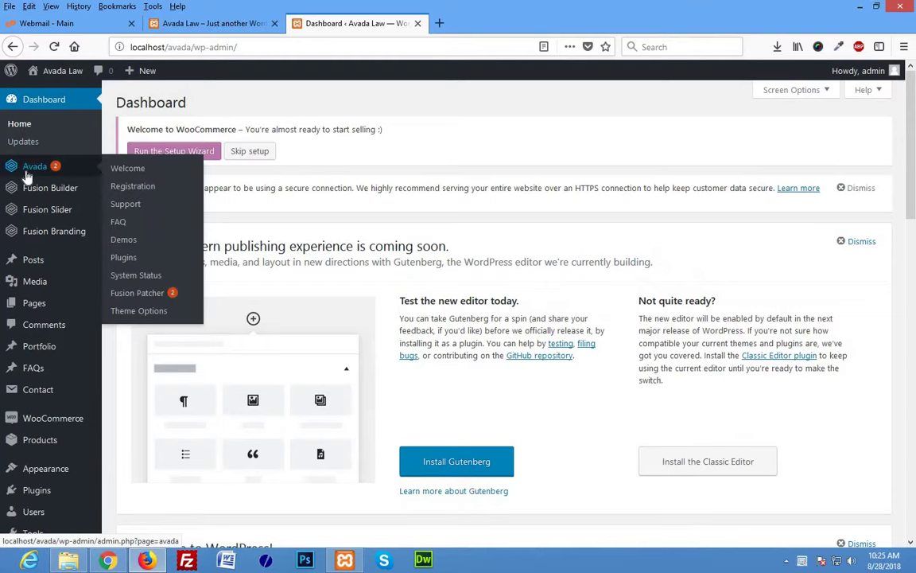
# Open the Logo section of the Avada theme options
pyautogui.click(145, 312)
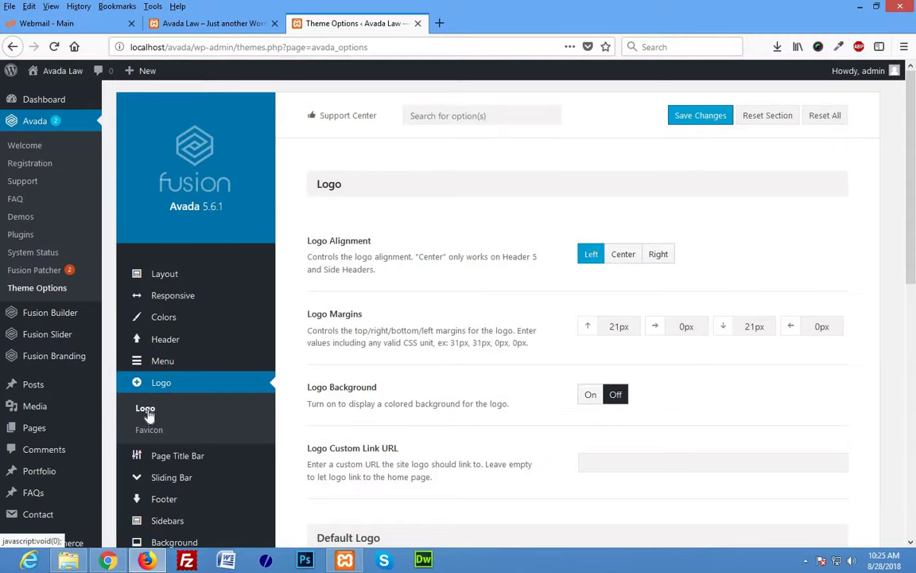
pyautogui.click(174, 274)
pyautogui.moveTo(168, 384)
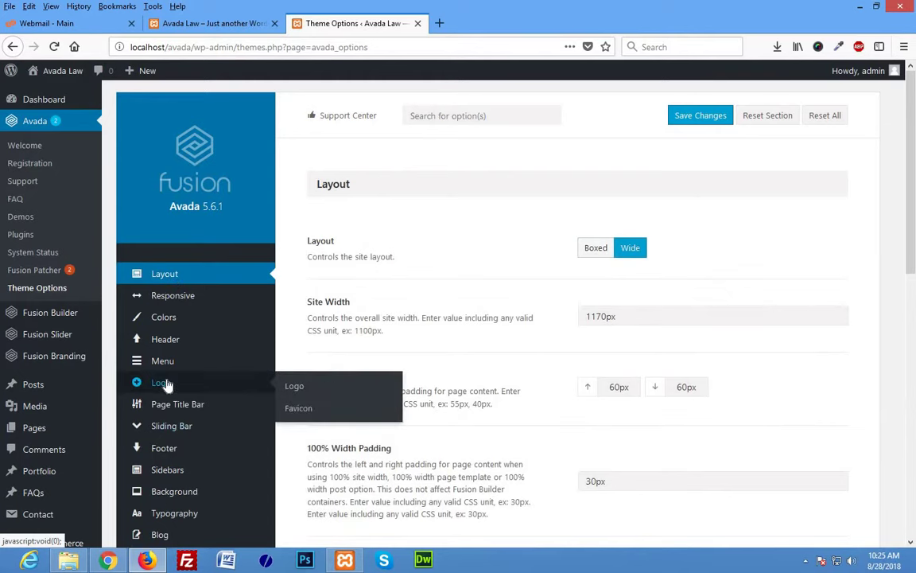
pyautogui.click(294, 387)
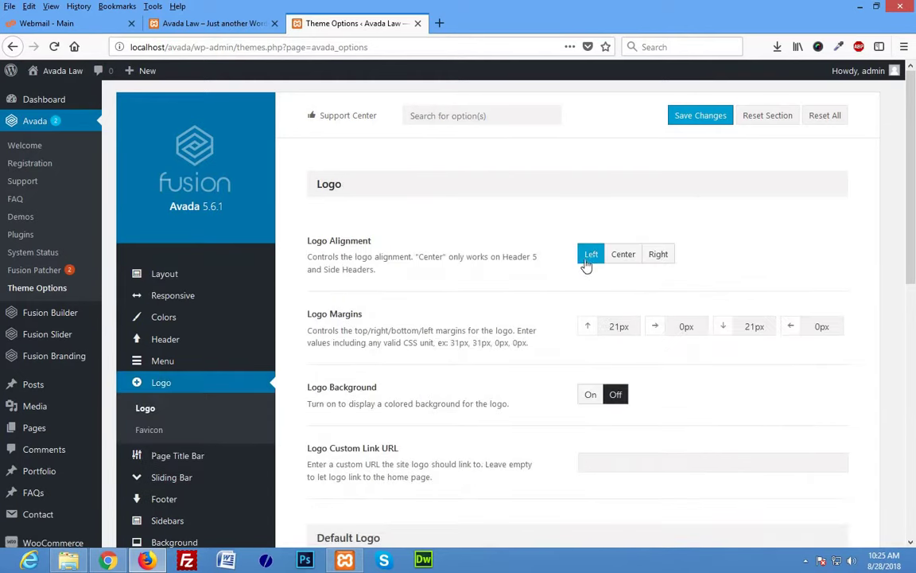
# Set the logo alignment to Right and save the theme options
pyautogui.moveTo(304, 241); pyautogui.dragTo(398, 248)
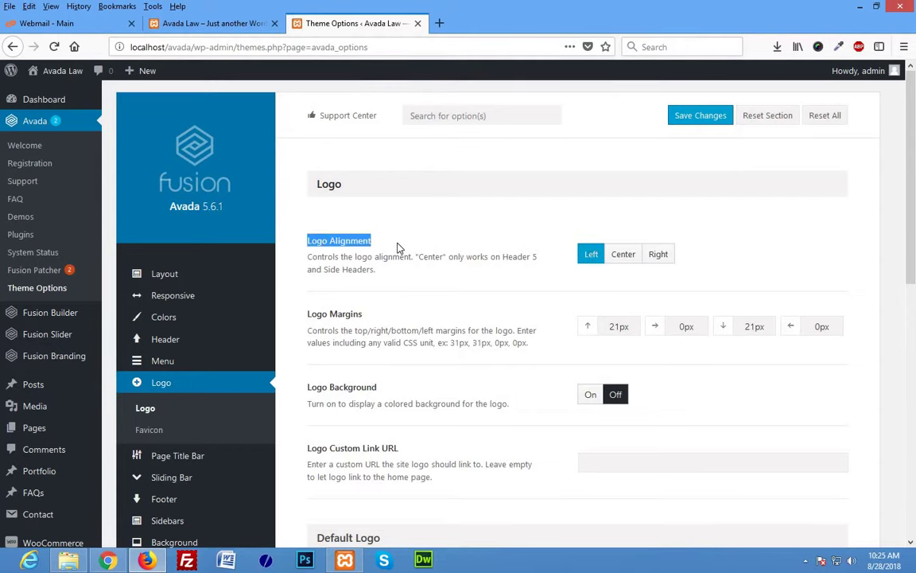
pyautogui.scroll(-1, 620, 322)
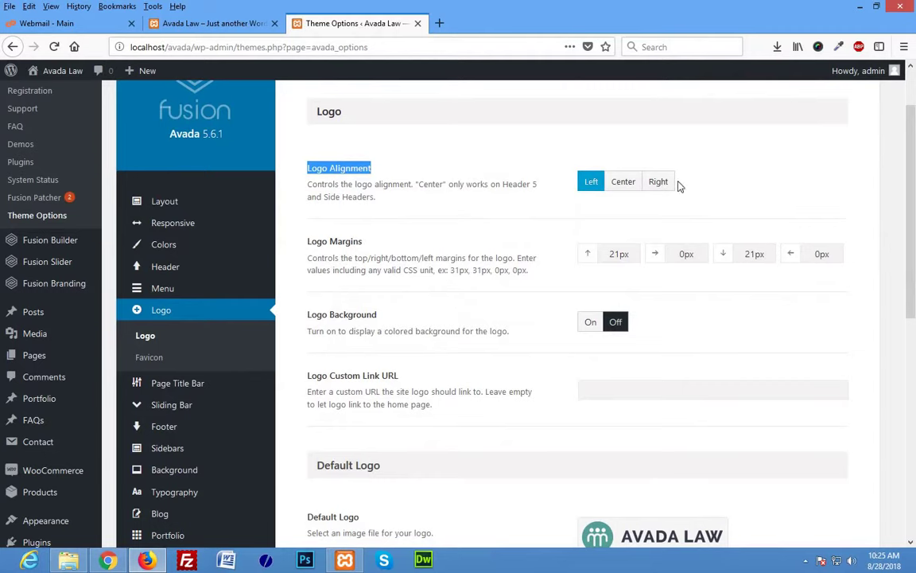
pyautogui.moveTo(306, 241); pyautogui.dragTo(372, 248)
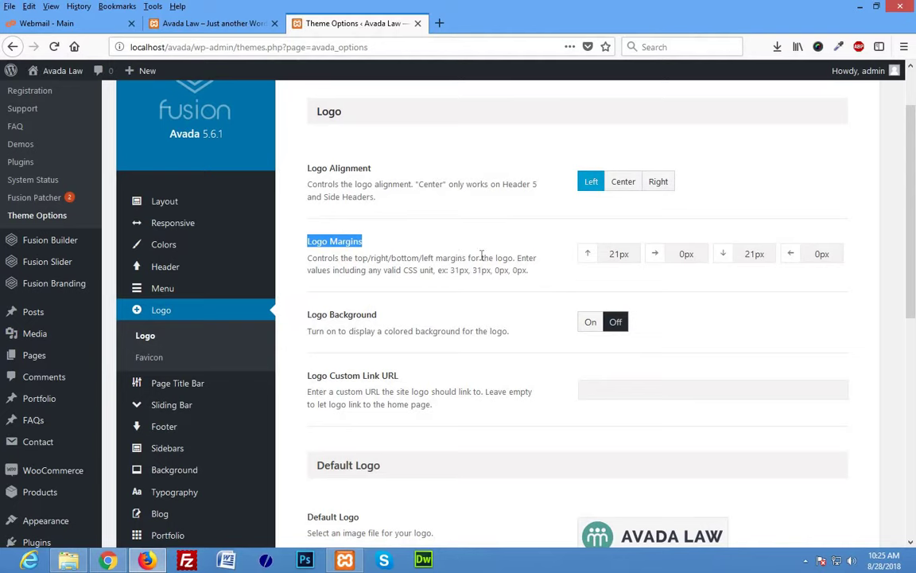
pyautogui.click(555, 216)
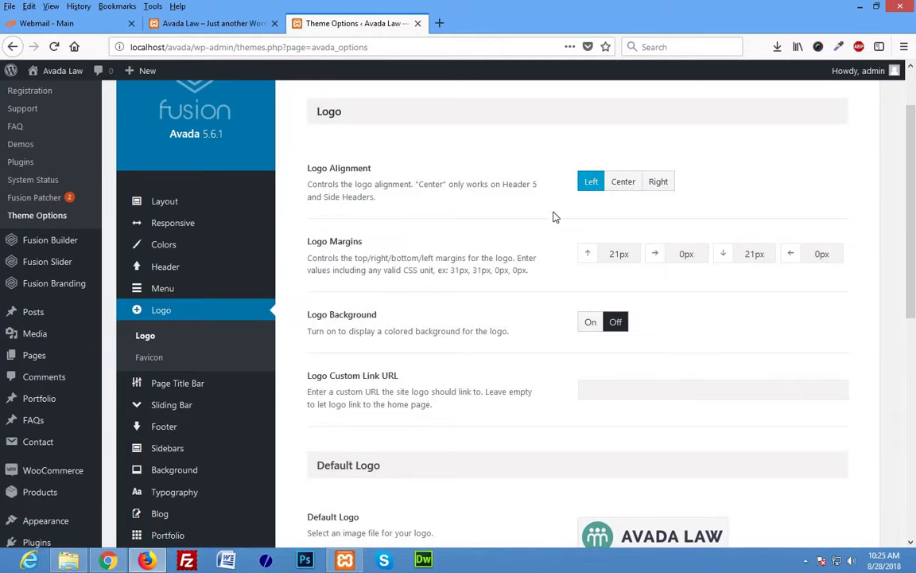
pyautogui.click(658, 182)
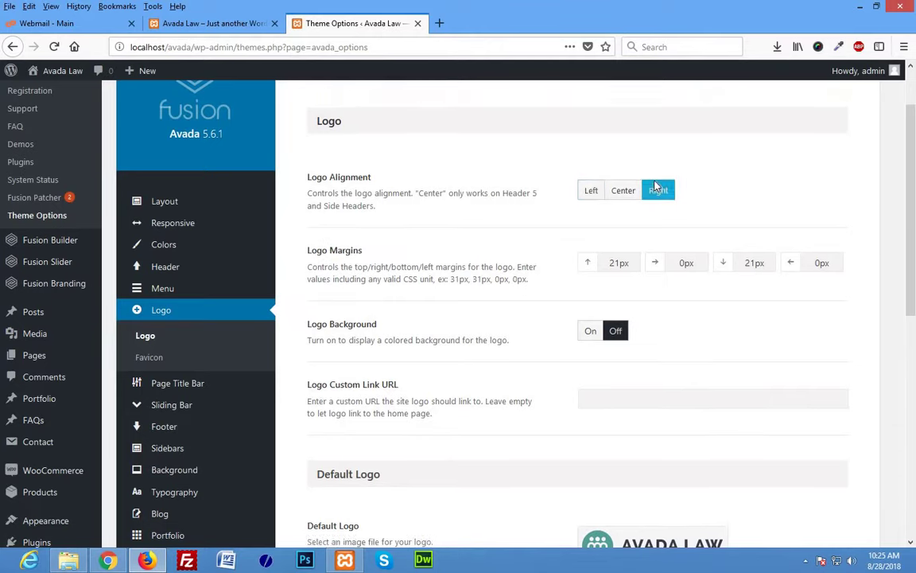
pyautogui.scroll(-5, 652, 270)
pyautogui.scroll(-1, 711, 461)
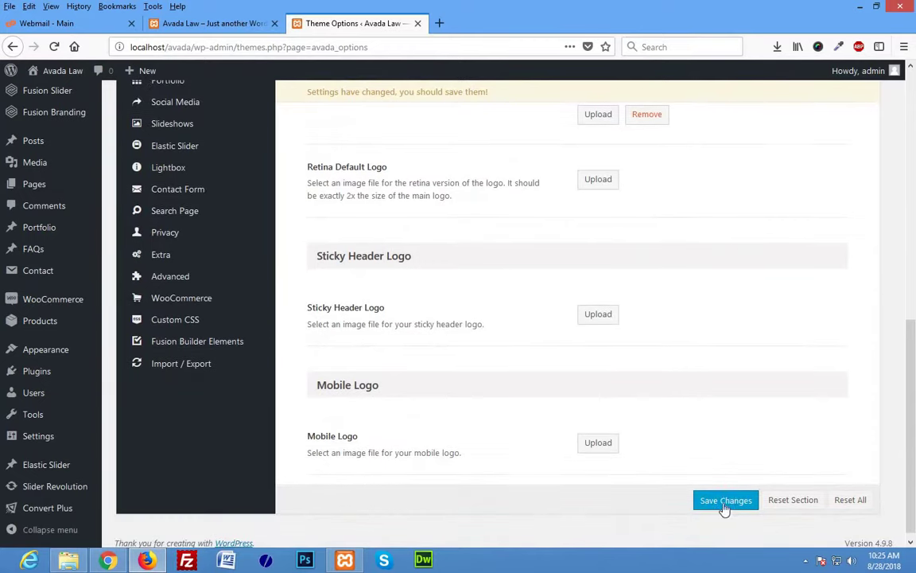
pyautogui.click(726, 501)
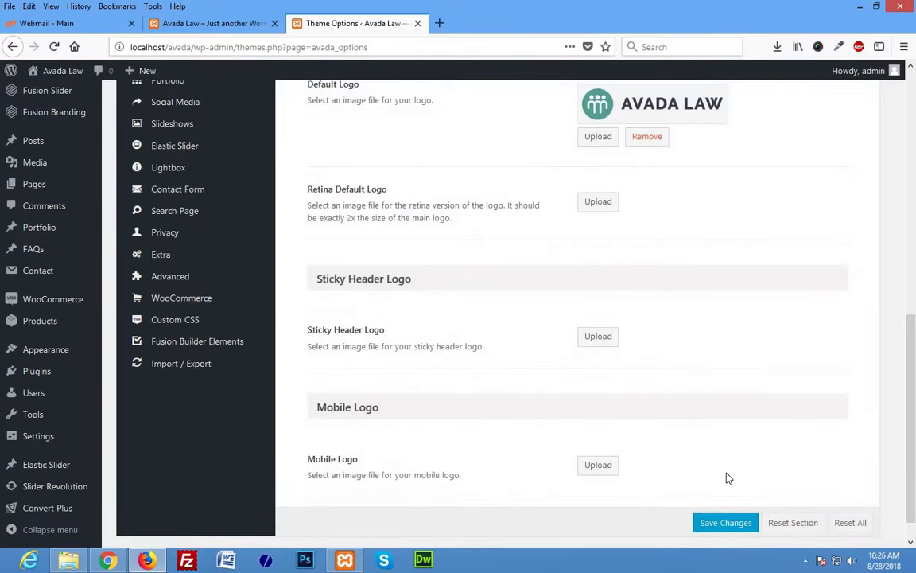
# Reload the Avada Law home page to check the logo's position in the header
pyautogui.scroll(4, 723, 455)
pyautogui.scroll(3, 722, 455)
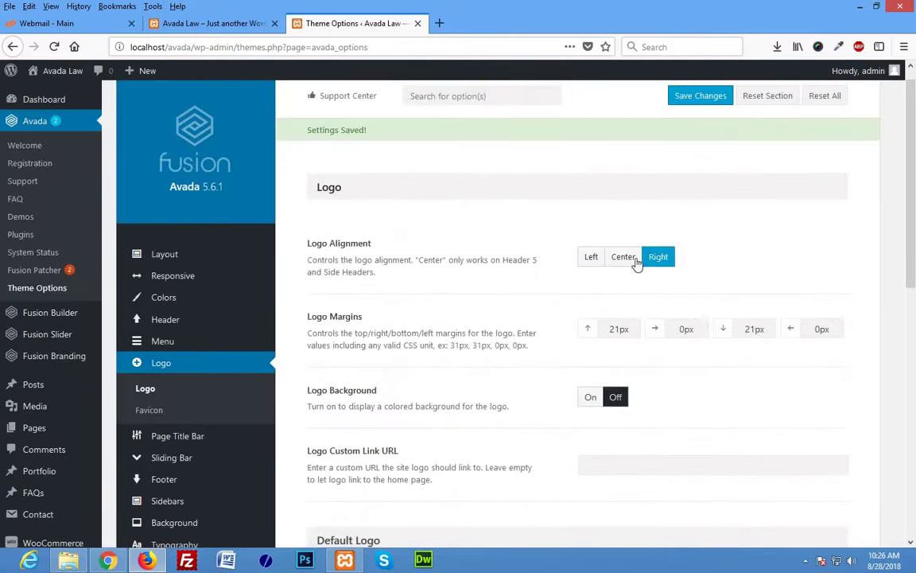
pyautogui.click(227, 23)
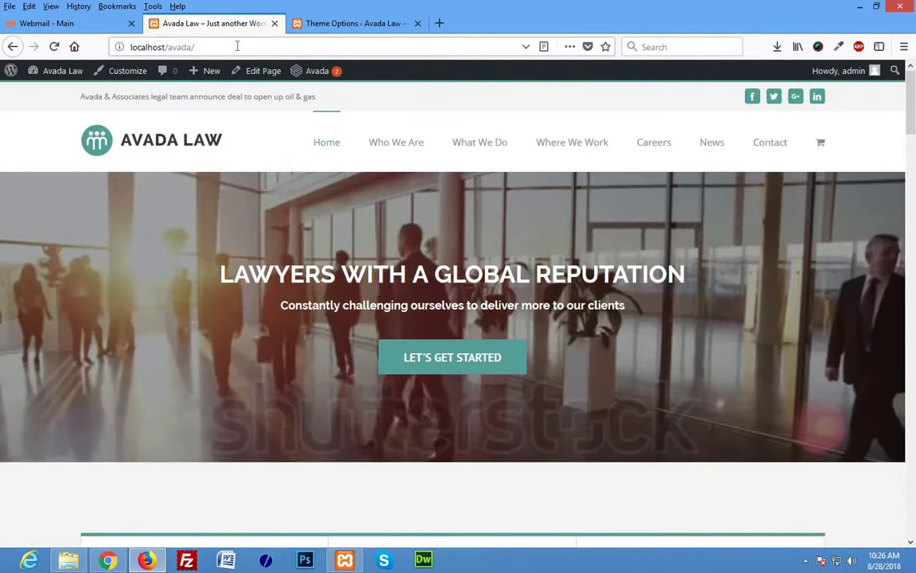
pyautogui.click(237, 46)
pyautogui.press('Return')
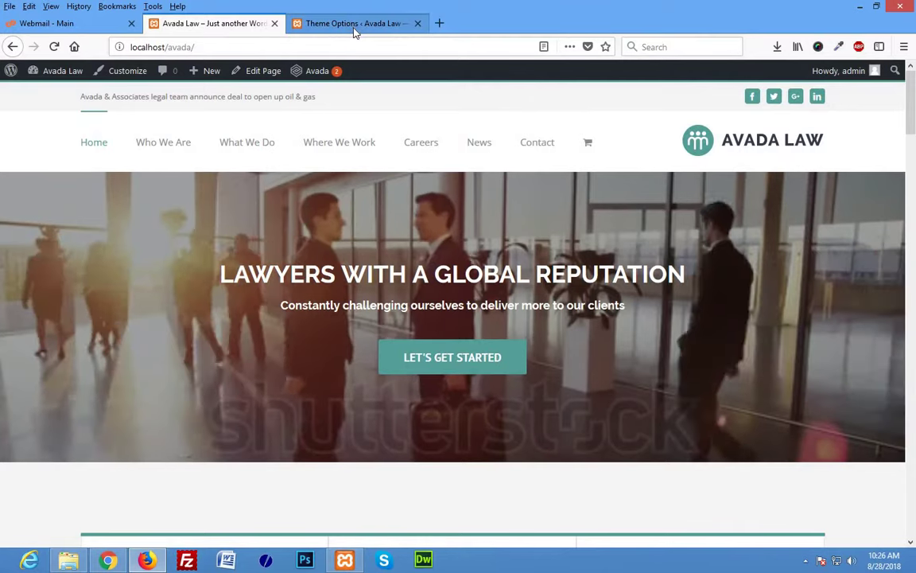
# Return to the theme options, set the logo alignment to Left and save the changes
pyautogui.click(353, 28)
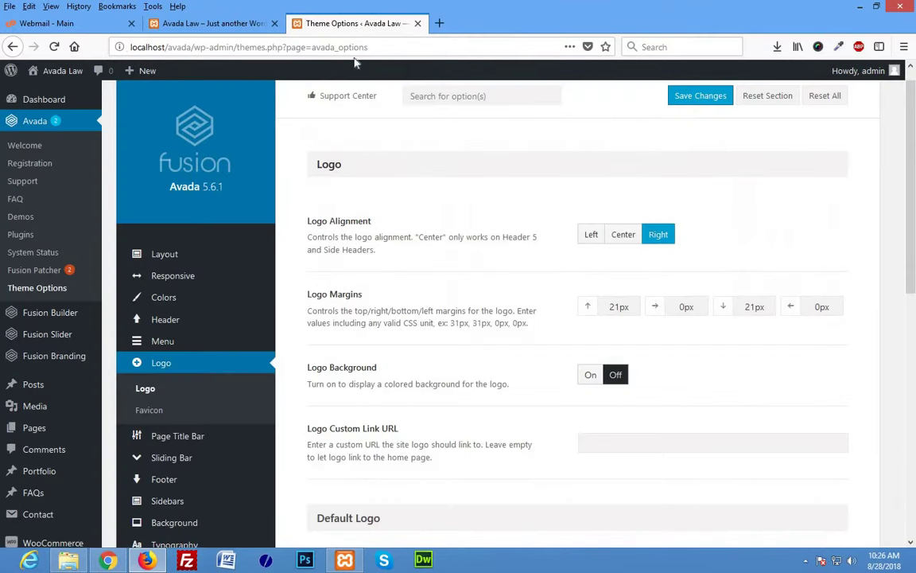
pyautogui.click(593, 235)
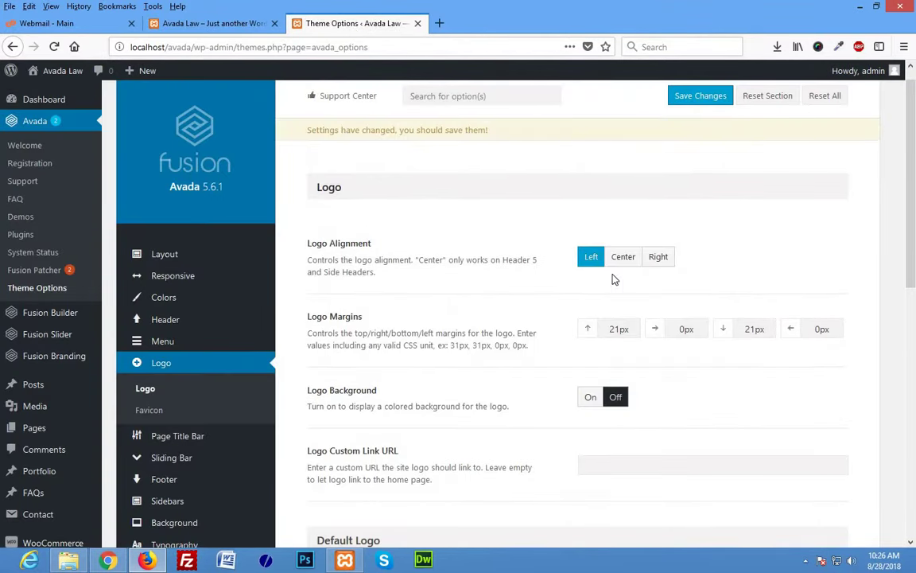
pyautogui.scroll(-5, 612, 278)
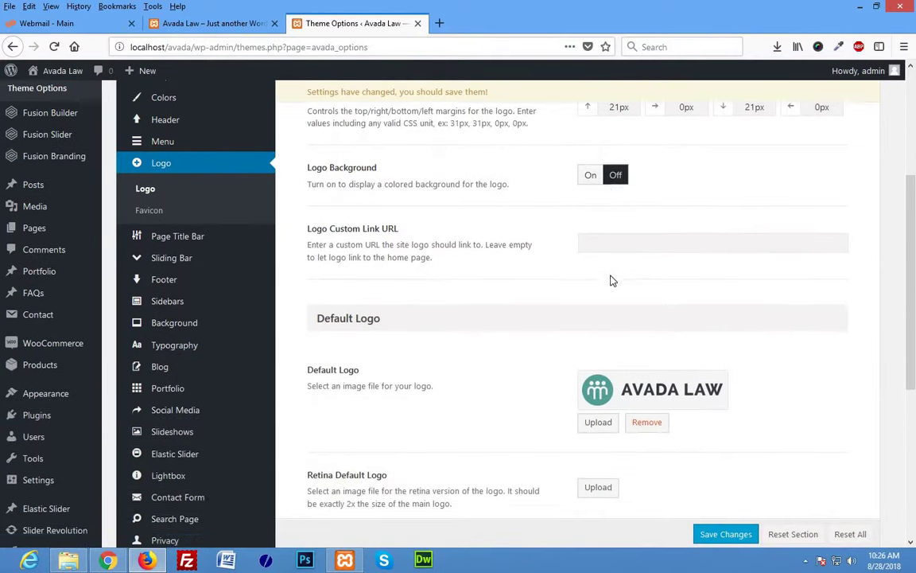
pyautogui.click(720, 535)
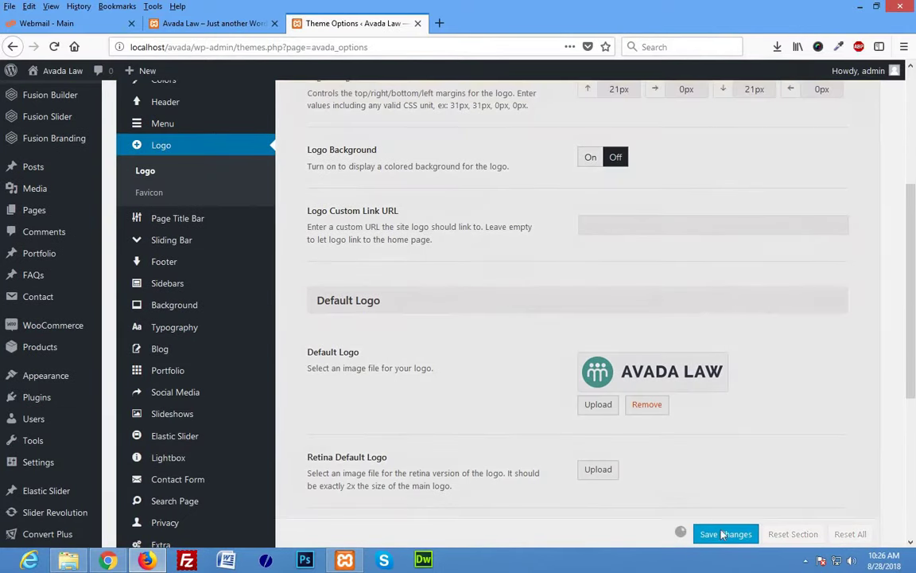
# Examine the Logo Margins, Logo Background and Logo Custom Link URL options and their descriptions
pyautogui.scroll(2, 666, 425)
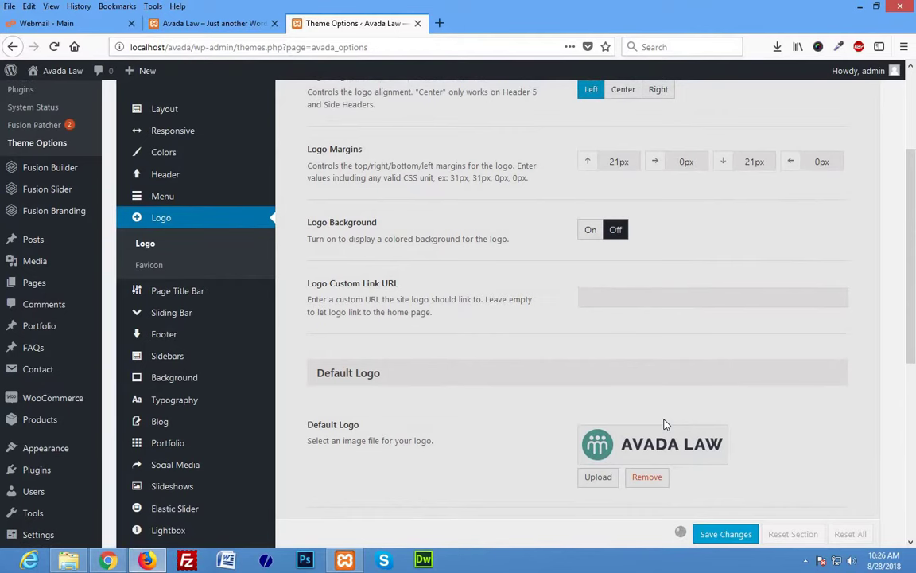
pyautogui.scroll(1, 667, 425)
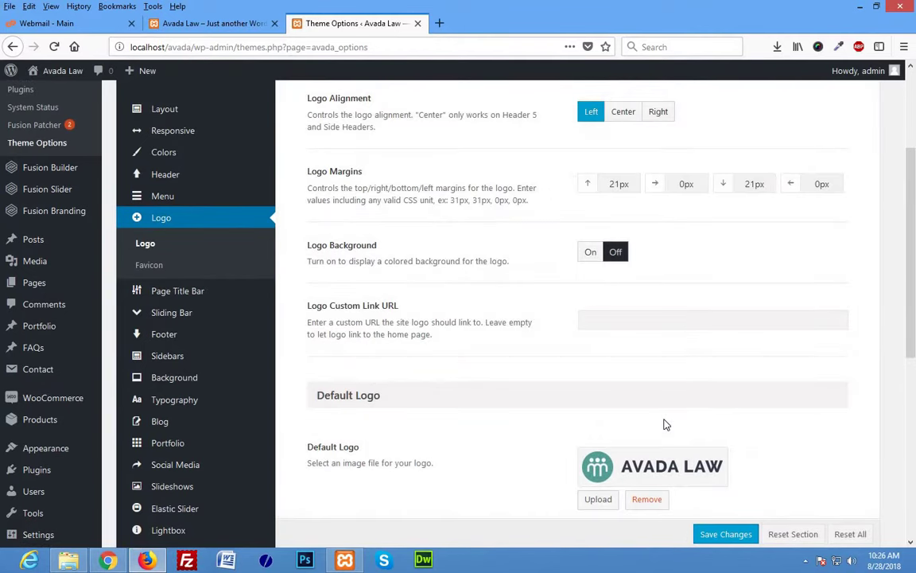
pyautogui.scroll(2, 667, 424)
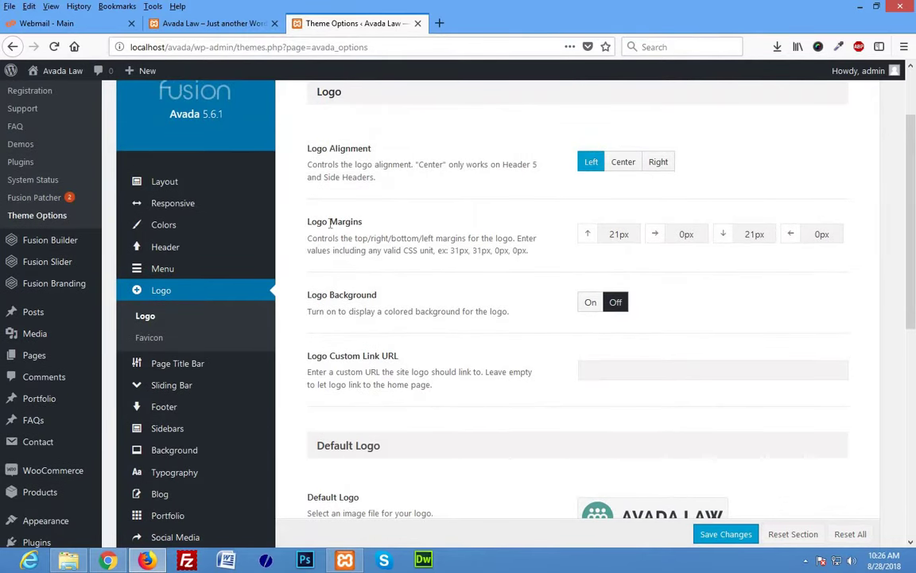
pyautogui.moveTo(330, 224); pyautogui.dragTo(309, 224)
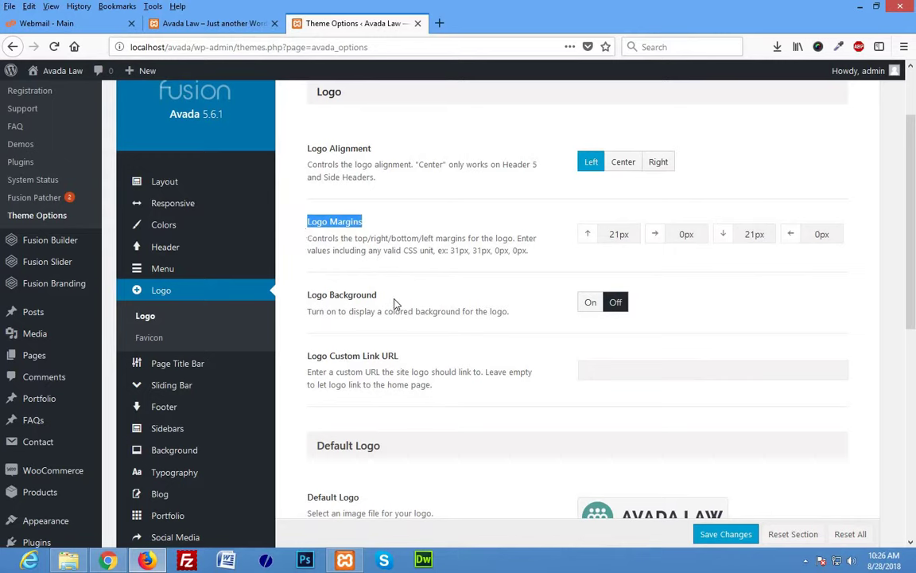
pyautogui.moveTo(377, 295); pyautogui.dragTo(308, 296)
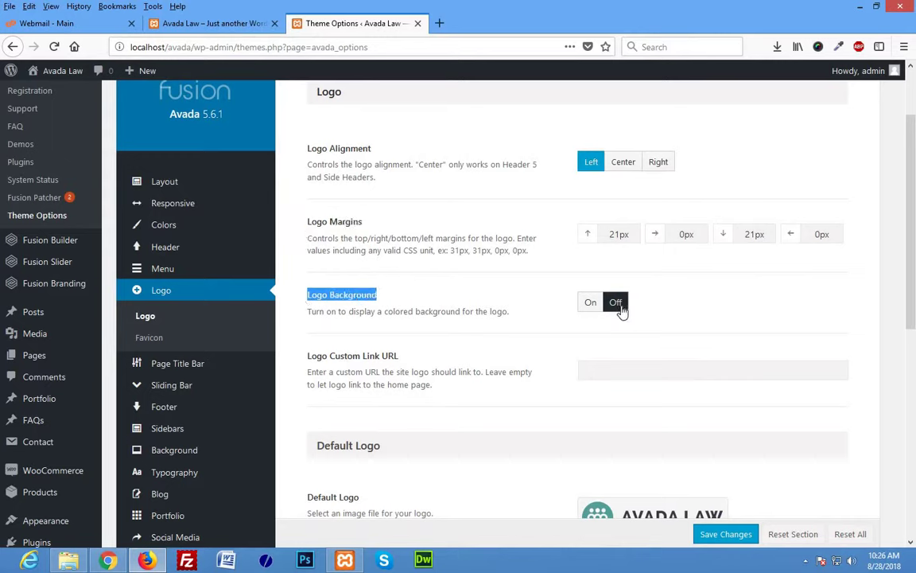
pyautogui.moveTo(308, 312); pyautogui.dragTo(507, 324)
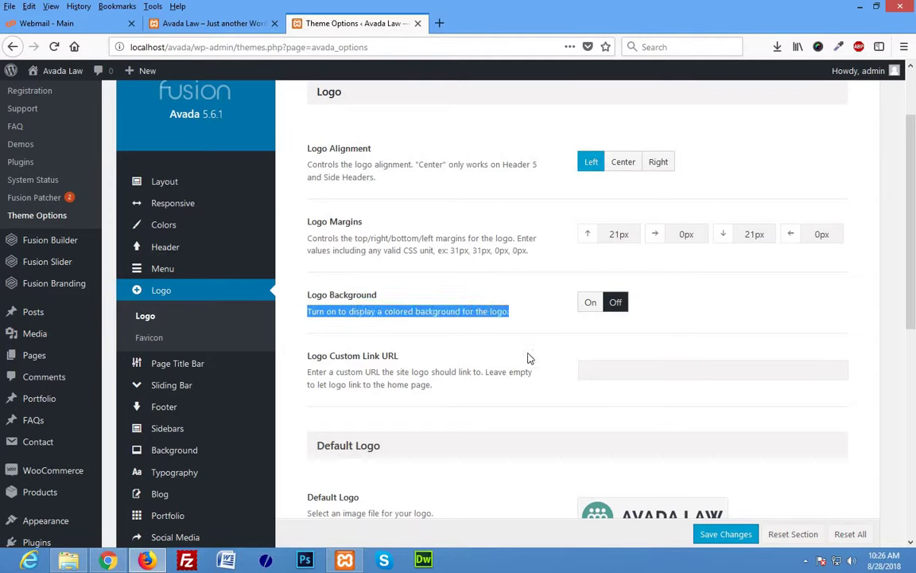
pyautogui.click(546, 413)
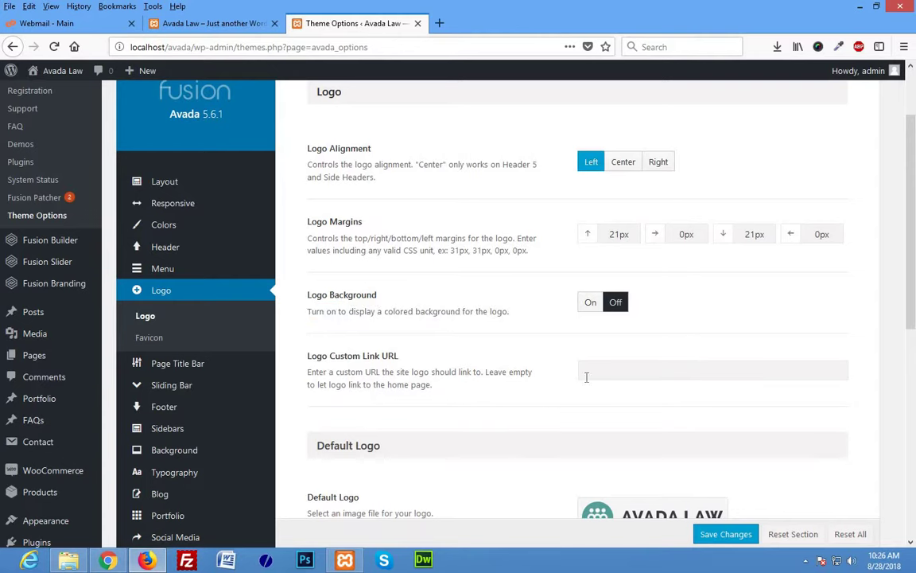
pyautogui.moveTo(308, 358); pyautogui.dragTo(424, 368)
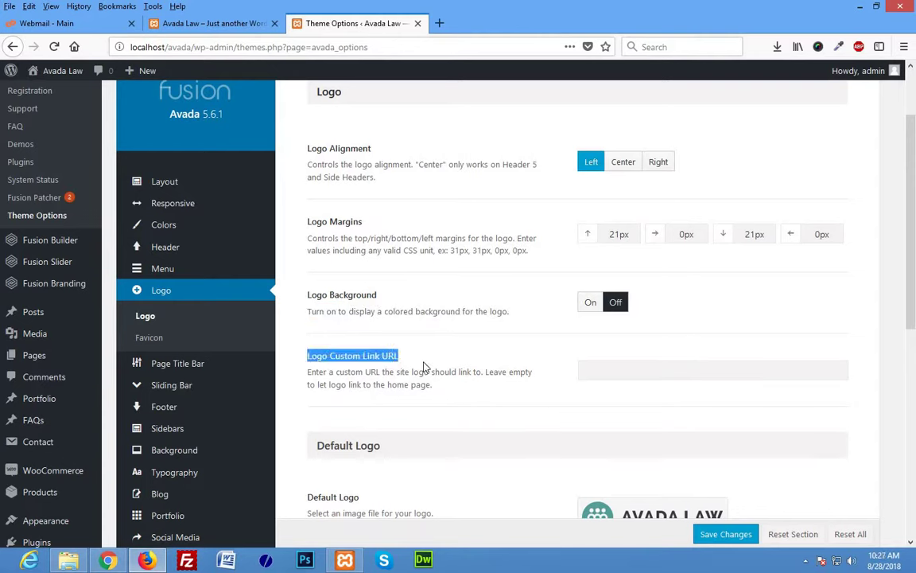
pyautogui.moveTo(309, 373); pyautogui.dragTo(439, 389)
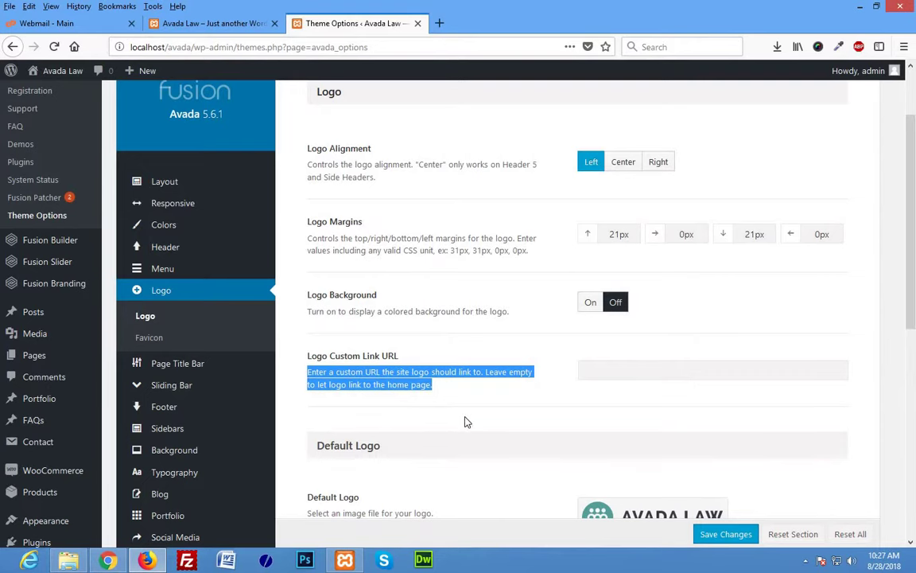
pyautogui.scroll(-2, 466, 422)
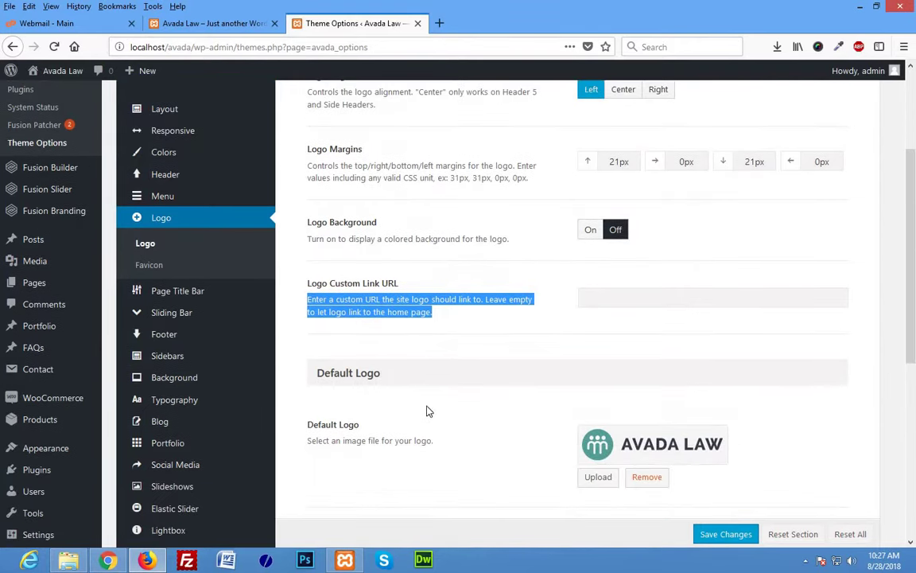
pyautogui.click(436, 388)
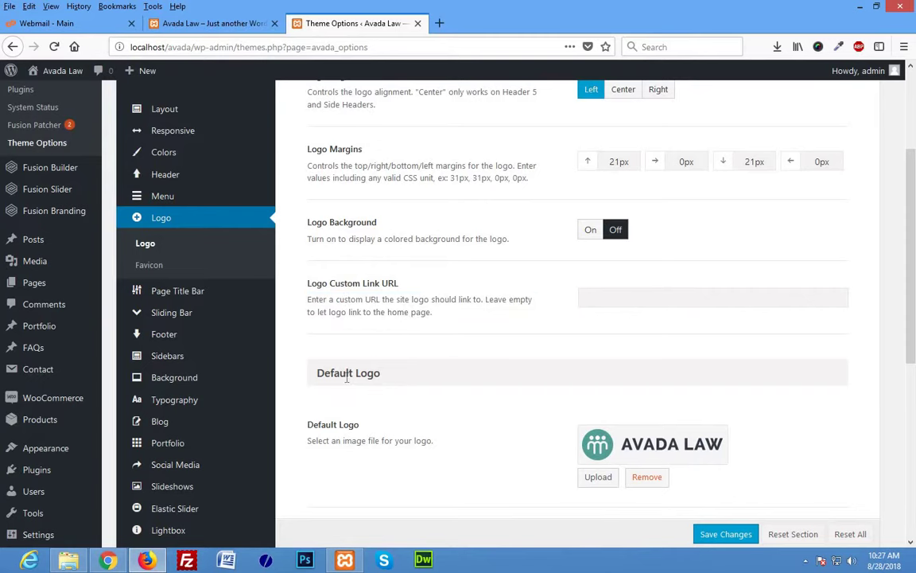
# Examine the Default Logo and Retina Default Logo upload options and their descriptions
pyautogui.tripleClick(335, 376)
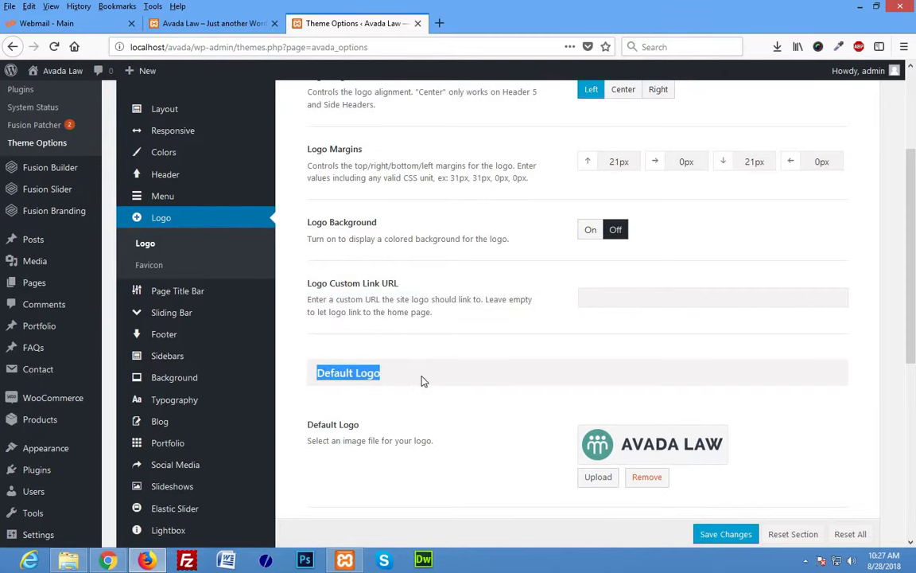
pyautogui.scroll(-2, 430, 385)
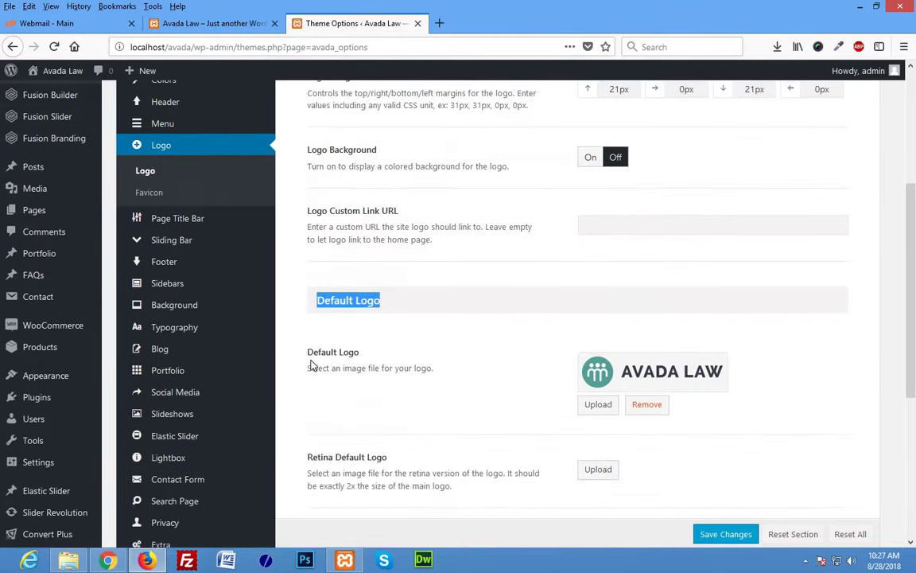
pyautogui.moveTo(308, 370); pyautogui.dragTo(458, 372)
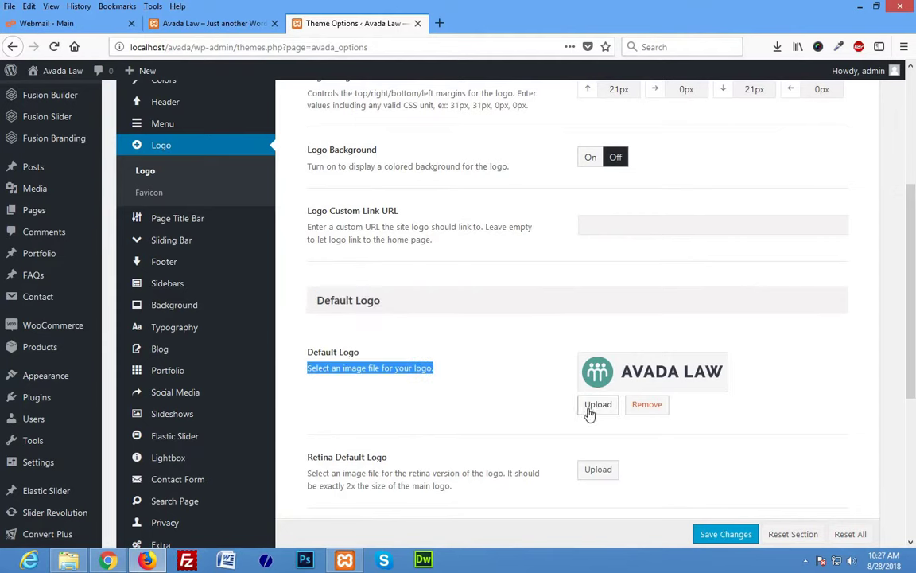
pyautogui.scroll(-3, 593, 411)
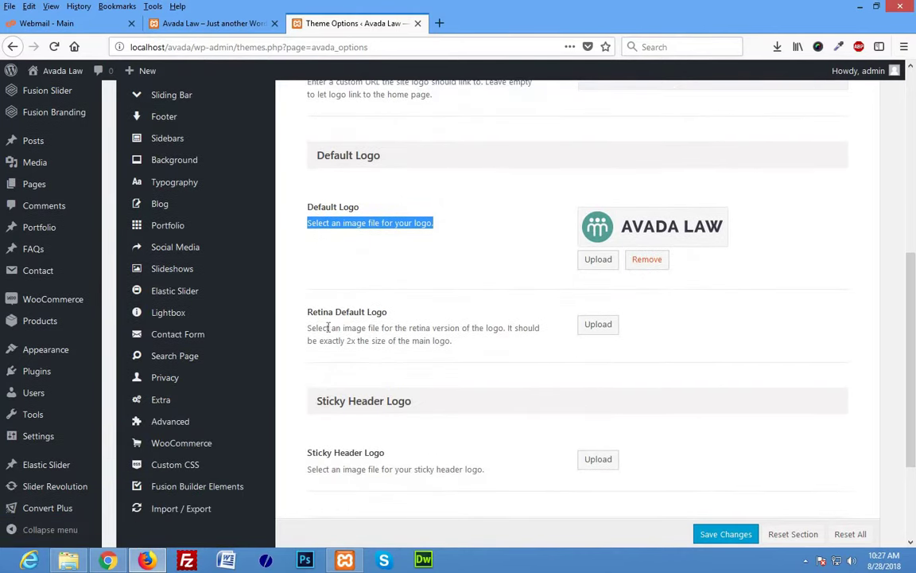
pyautogui.moveTo(308, 312); pyautogui.dragTo(407, 321)
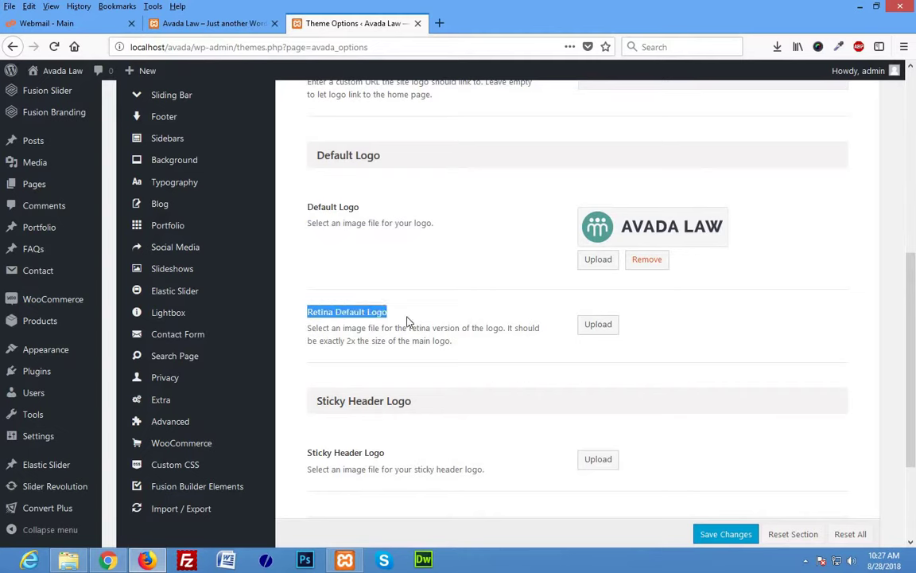
pyautogui.click(450, 372)
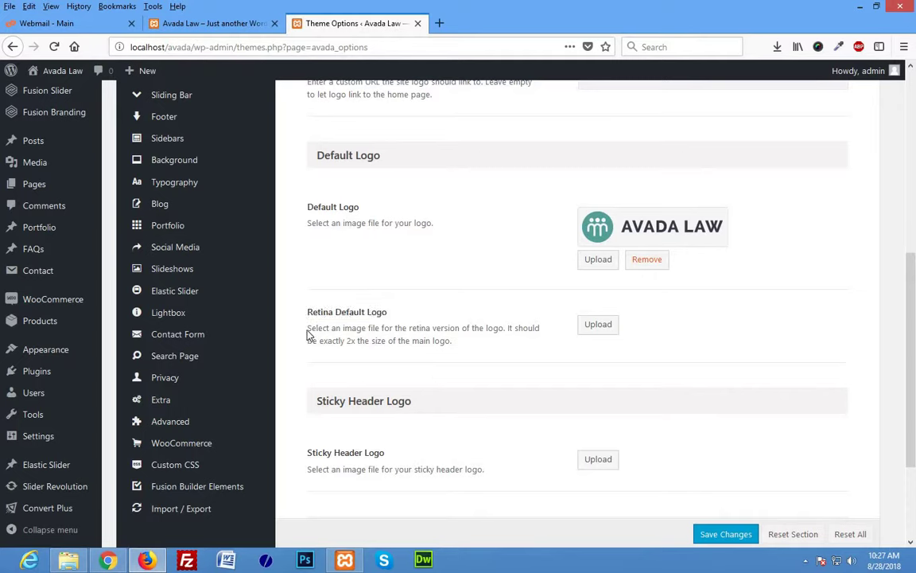
pyautogui.moveTo(308, 334); pyautogui.dragTo(473, 348)
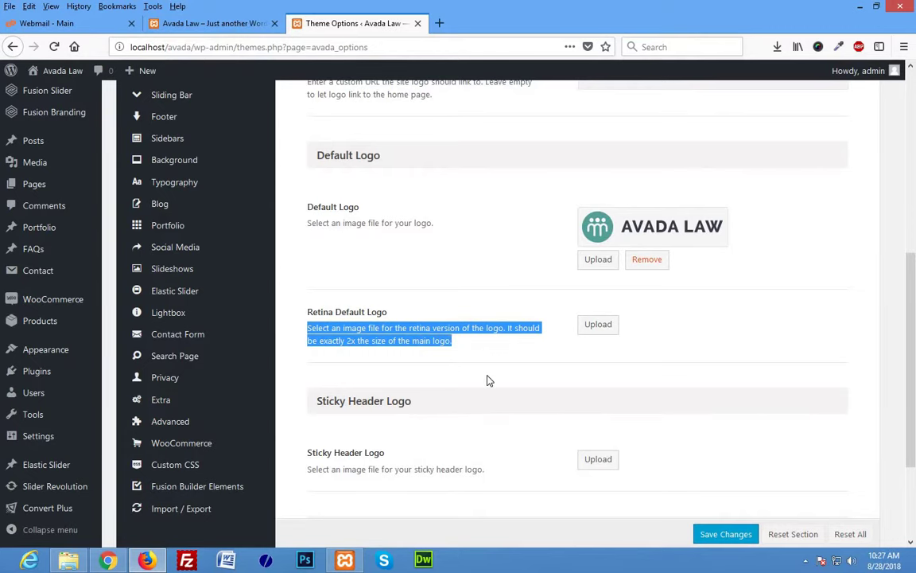
# Examine the Sticky Header Logo section with its upload option and description
pyautogui.scroll(-1, 485, 378)
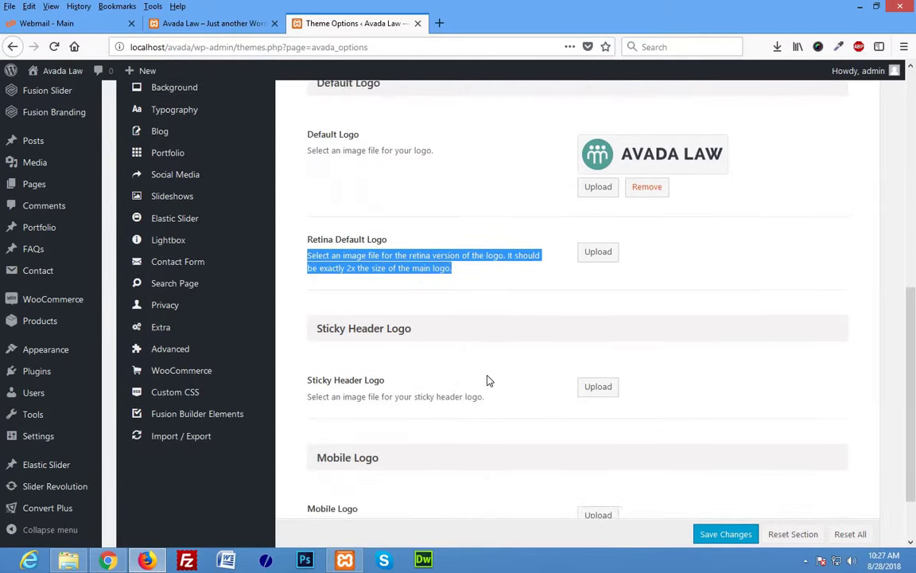
pyautogui.click(423, 365)
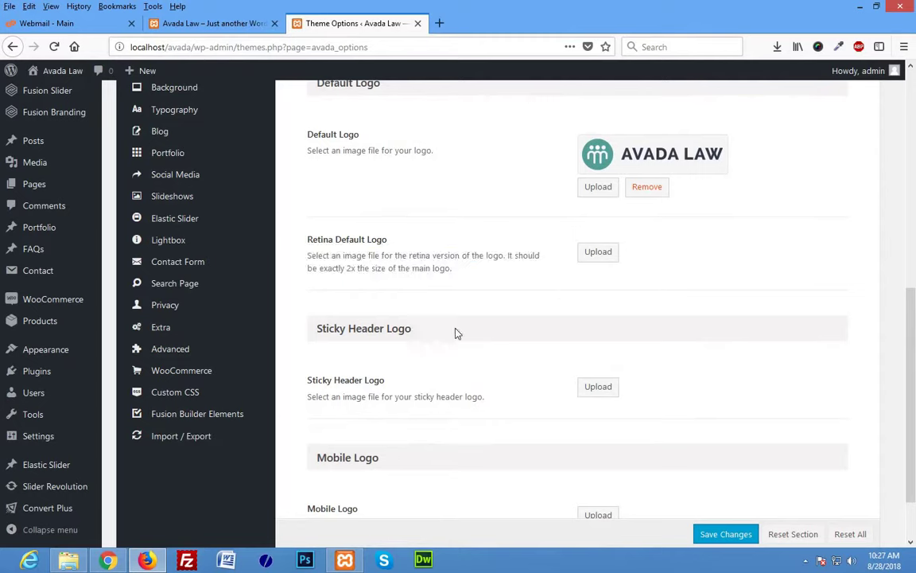
pyautogui.moveTo(316, 332); pyautogui.dragTo(427, 338)
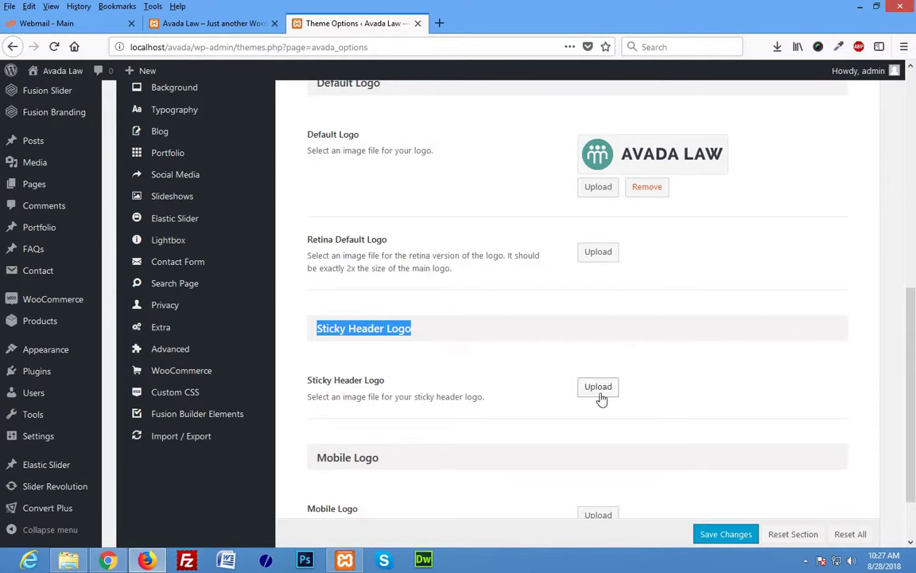
pyautogui.click(309, 384)
pyautogui.moveTo(308, 384); pyautogui.dragTo(405, 391)
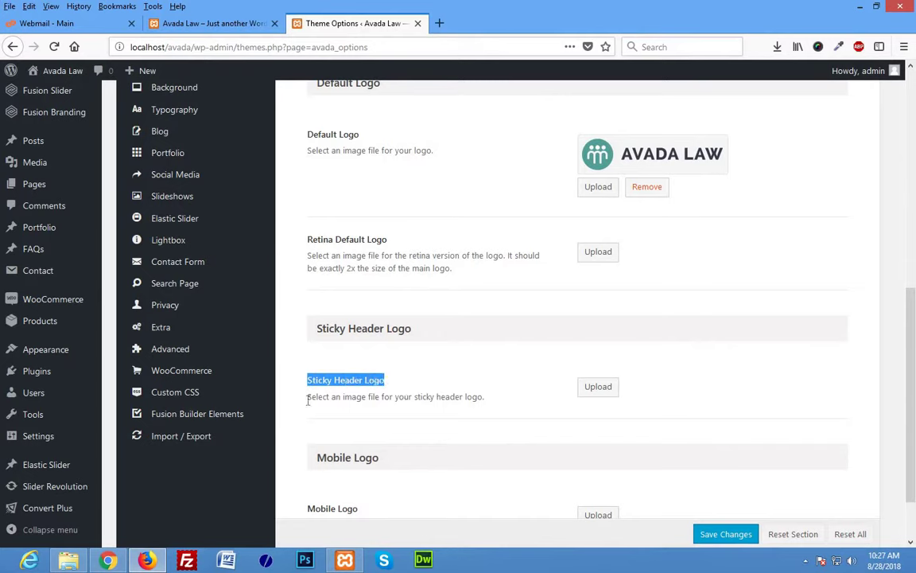
pyautogui.moveTo(308, 398); pyautogui.dragTo(487, 408)
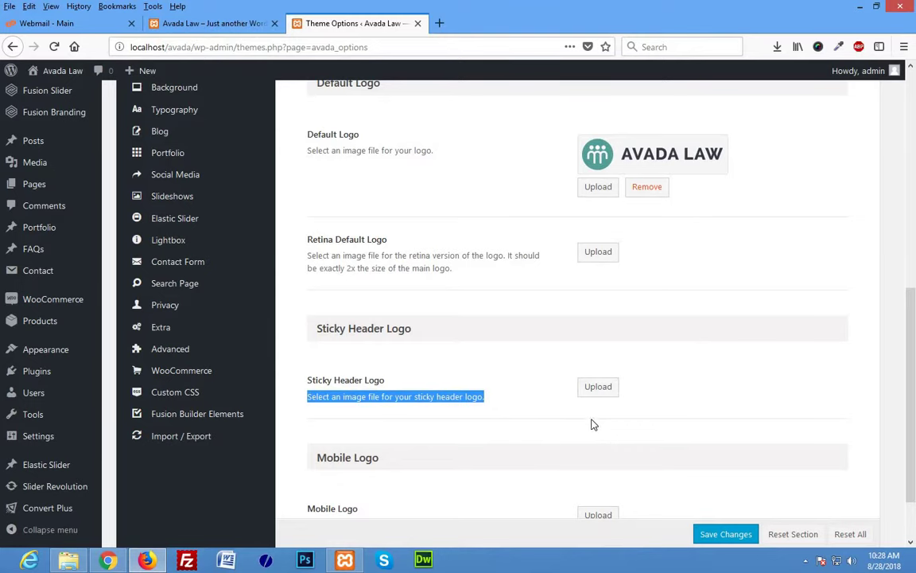
# Examine the Mobile Logo section with its upload option and description
pyautogui.scroll(-2, 549, 437)
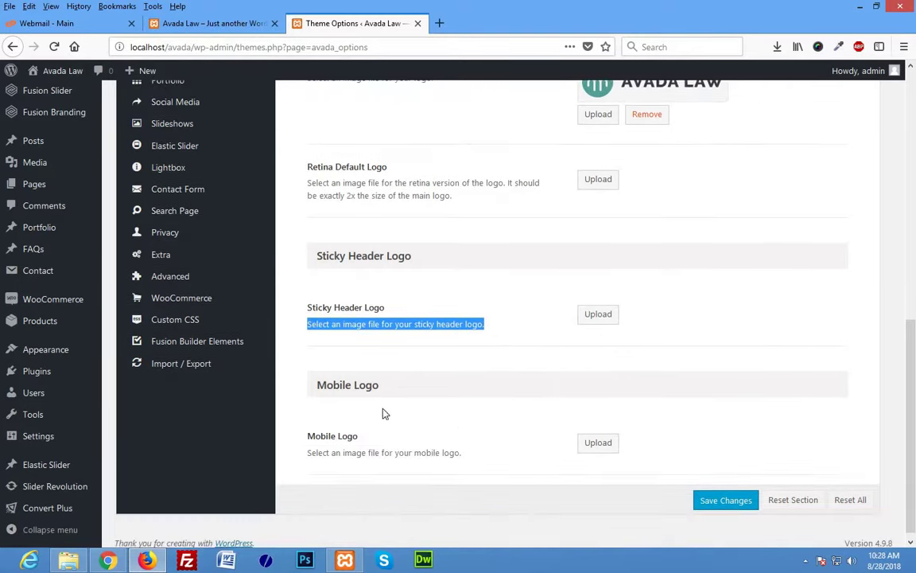
pyautogui.moveTo(318, 385); pyautogui.dragTo(380, 385)
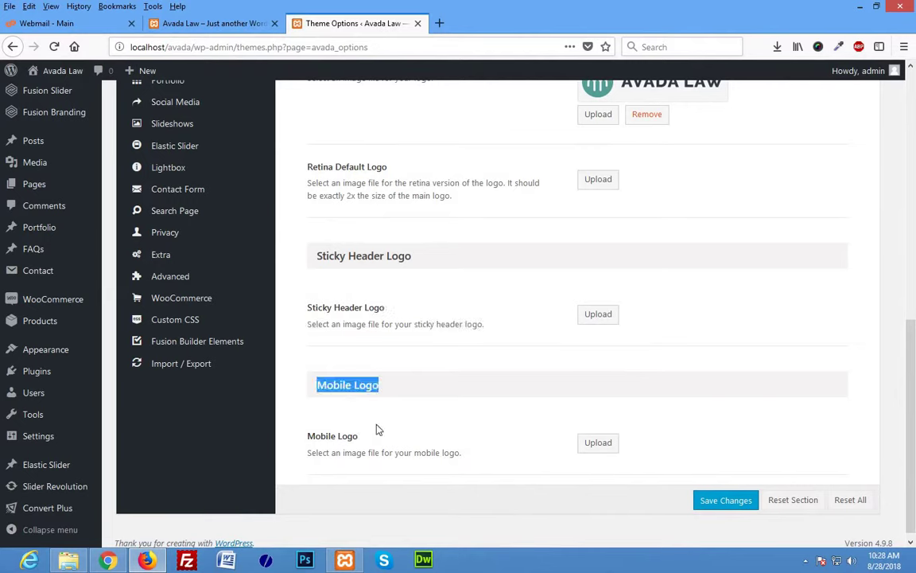
pyautogui.moveTo(309, 440); pyautogui.dragTo(523, 447)
# Open the Favicon settings under Logo and examine the Favicon, Apple iPhone Icon and Apple iPad Icon upload options
pyautogui.scroll(4, 525, 448)
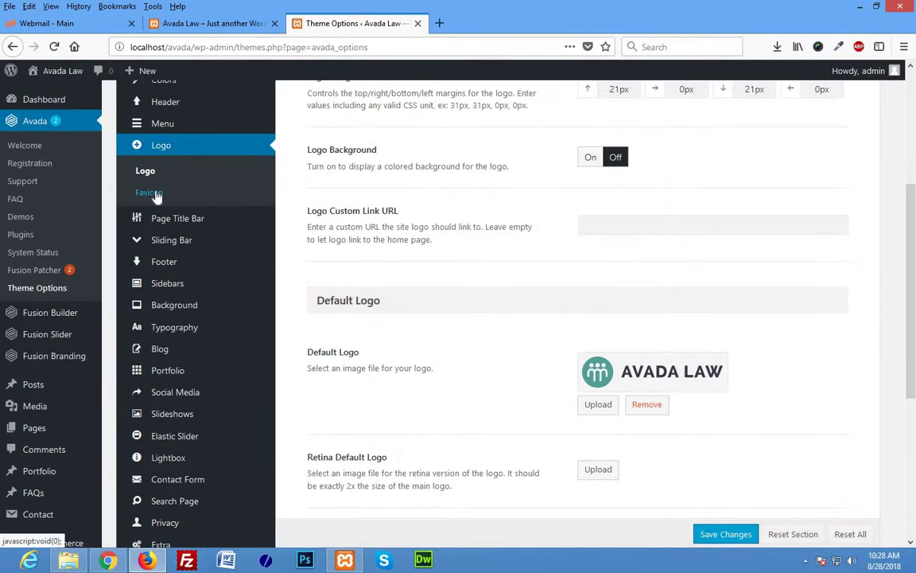
pyautogui.click(156, 195)
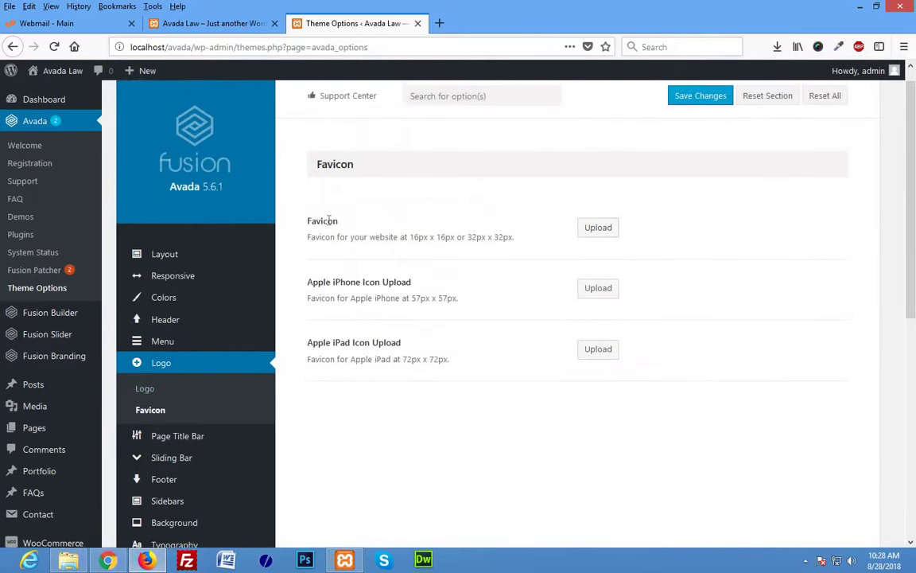
pyautogui.moveTo(290, 200); pyautogui.dragTo(372, 209)
pyautogui.moveTo(309, 289); pyautogui.dragTo(426, 298)
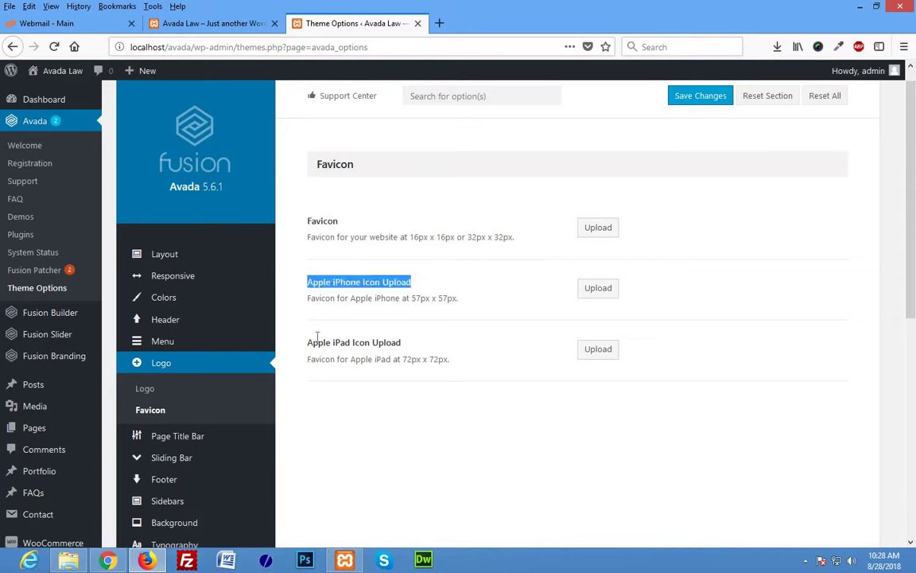
pyautogui.moveTo(308, 343); pyautogui.dragTo(449, 348)
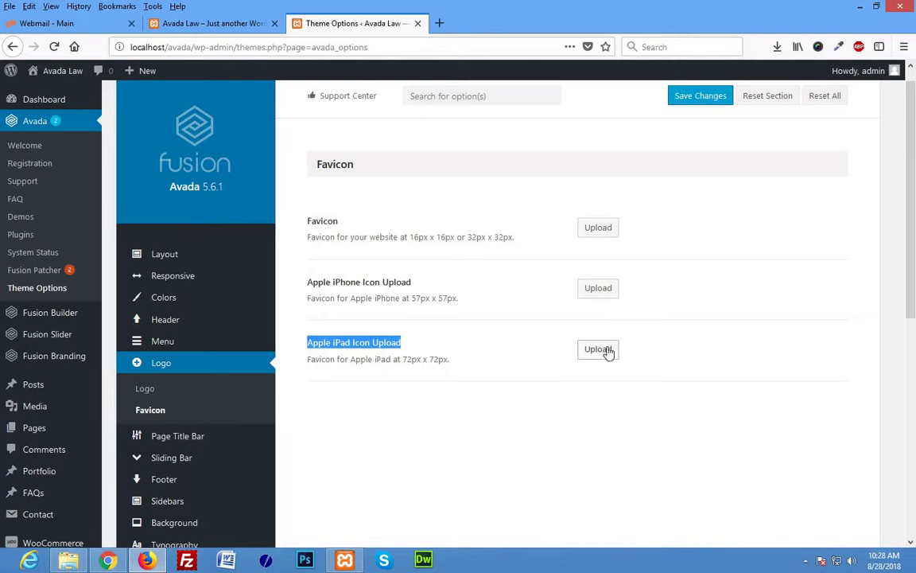